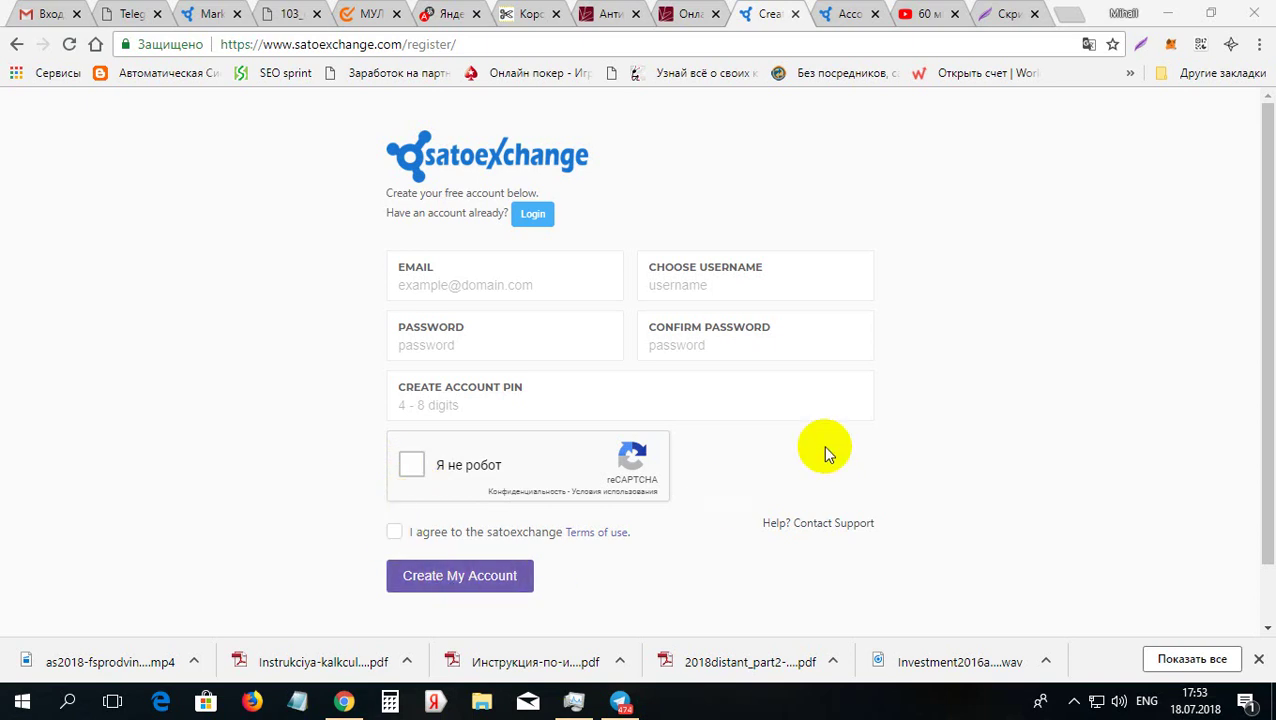
# Review the SatoExchange account activation page, then open and read the account activation email in the Gmail inbox
pyautogui.click(847, 12)
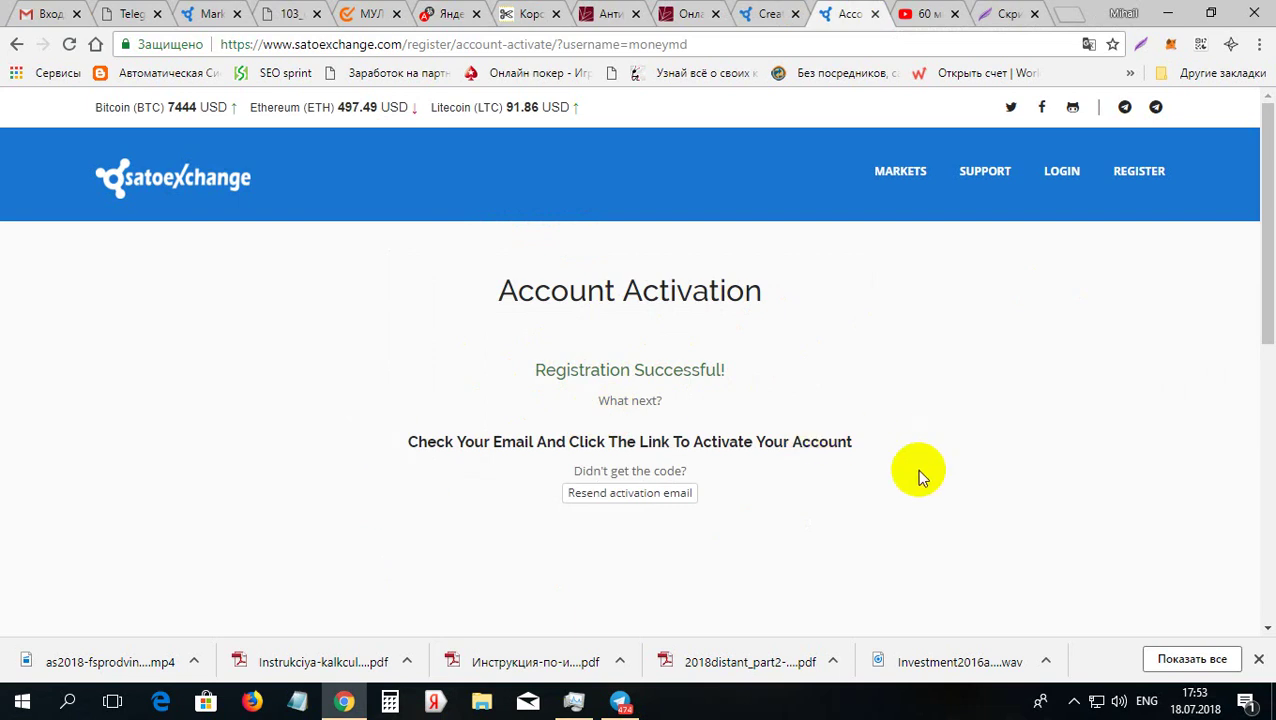
pyautogui.click(48, 12)
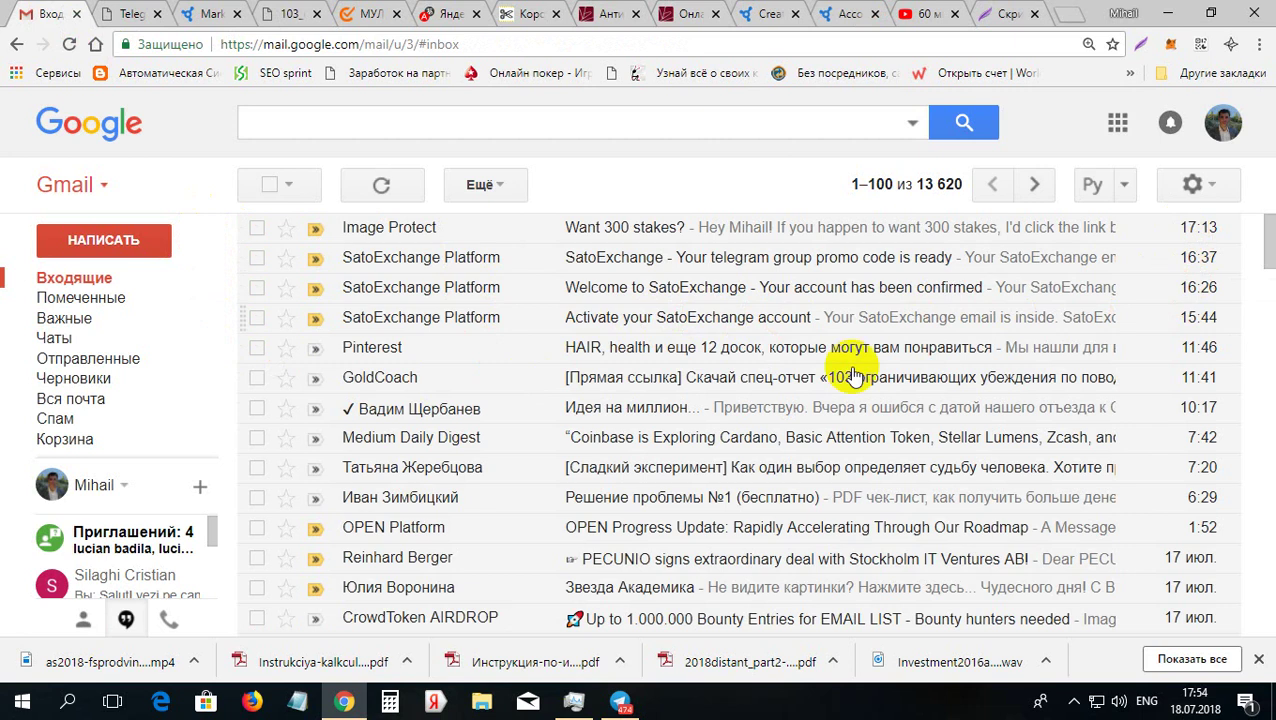
pyautogui.click(686, 326)
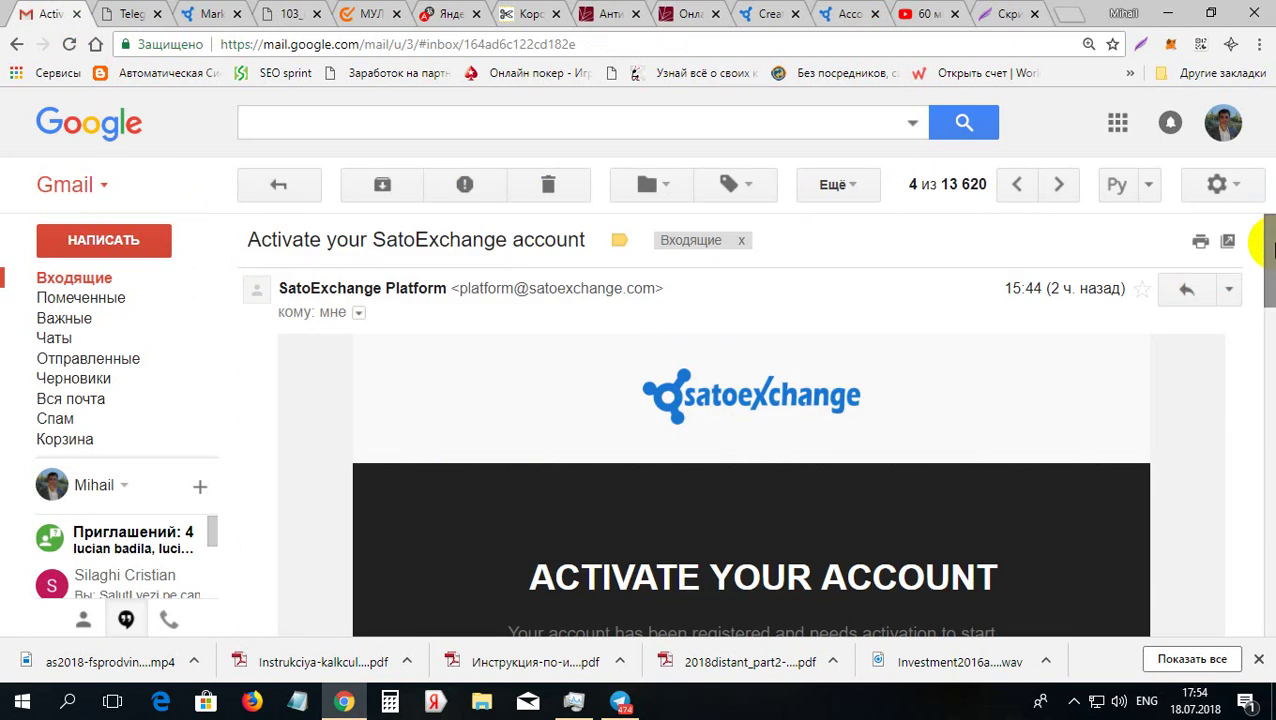
pyautogui.moveTo(1262, 250); pyautogui.dragTo(1262, 340)
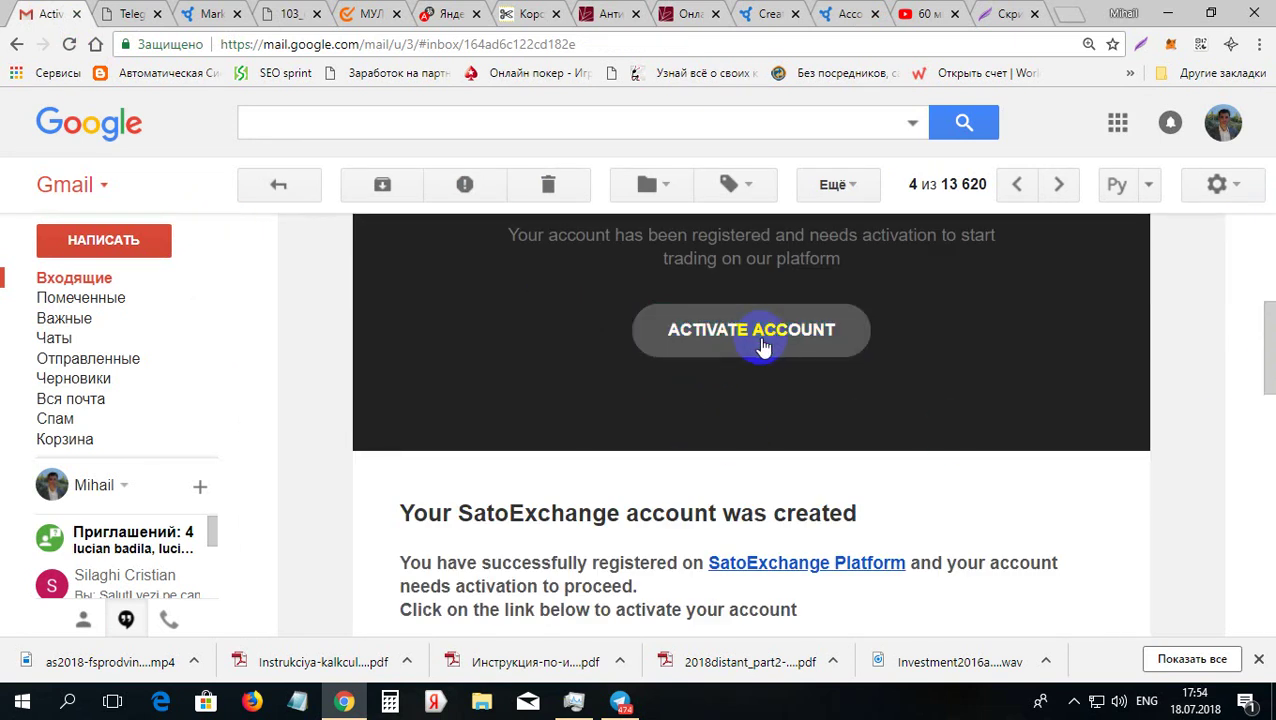
pyautogui.moveTo(1266, 372); pyautogui.dragTo(1270, 314)
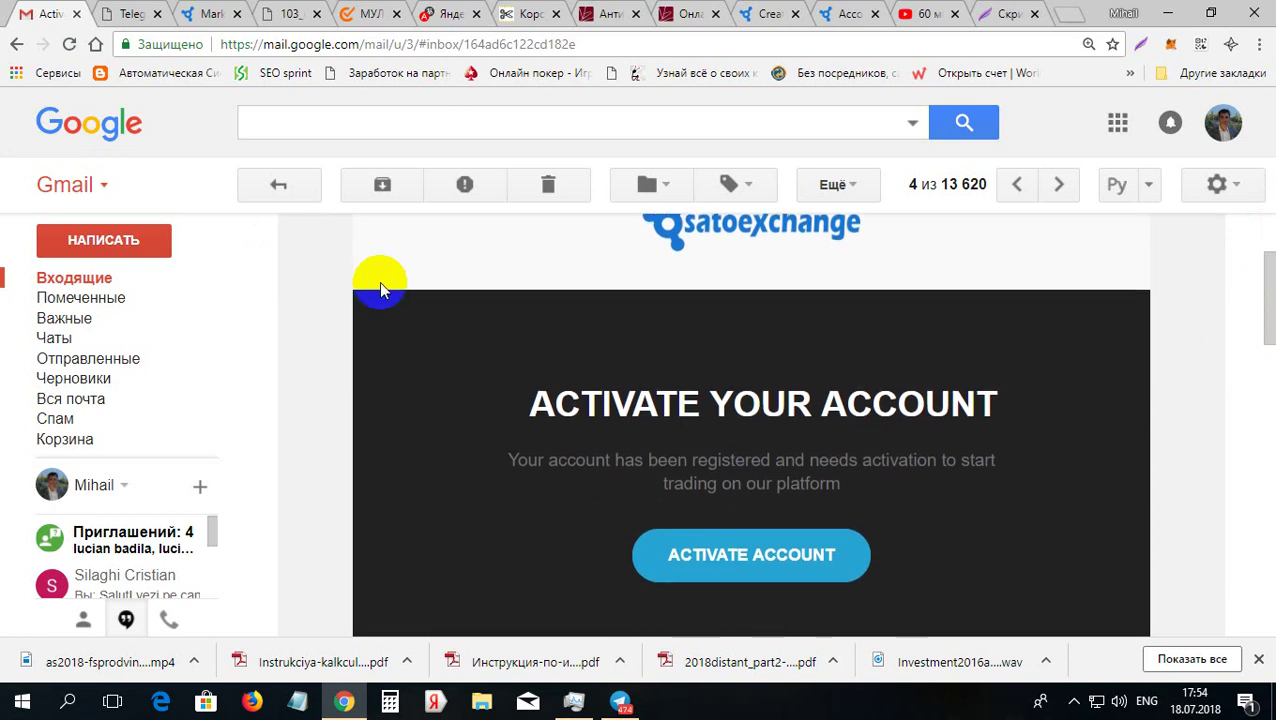
# Return to the SatoExchange markets page and open the account profile page
pyautogui.click(200, 14)
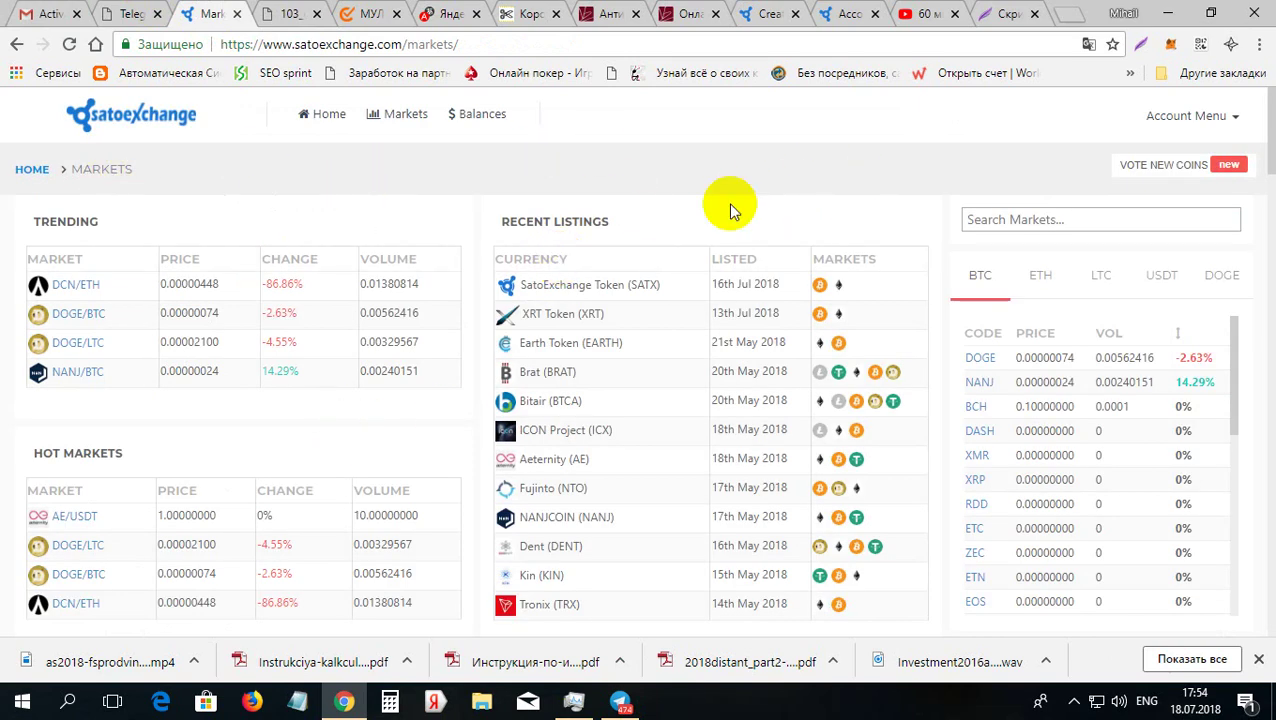
pyautogui.click(1213, 127)
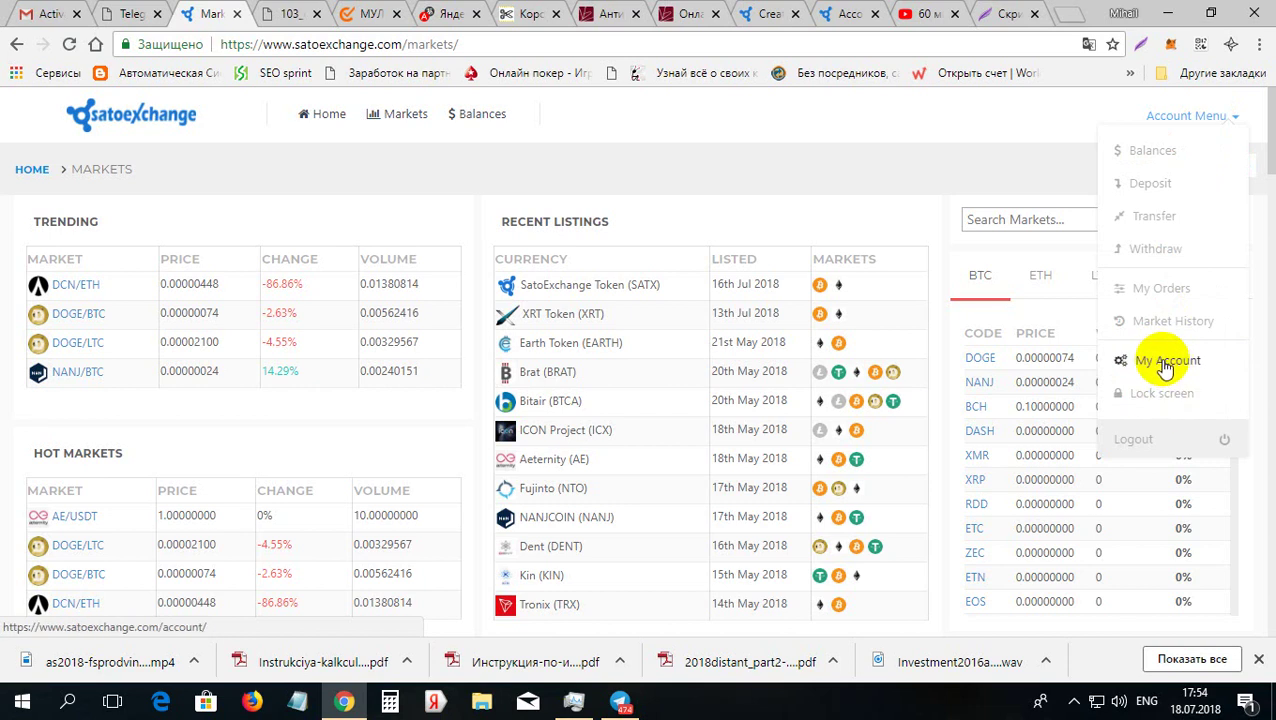
pyautogui.click(1165, 367)
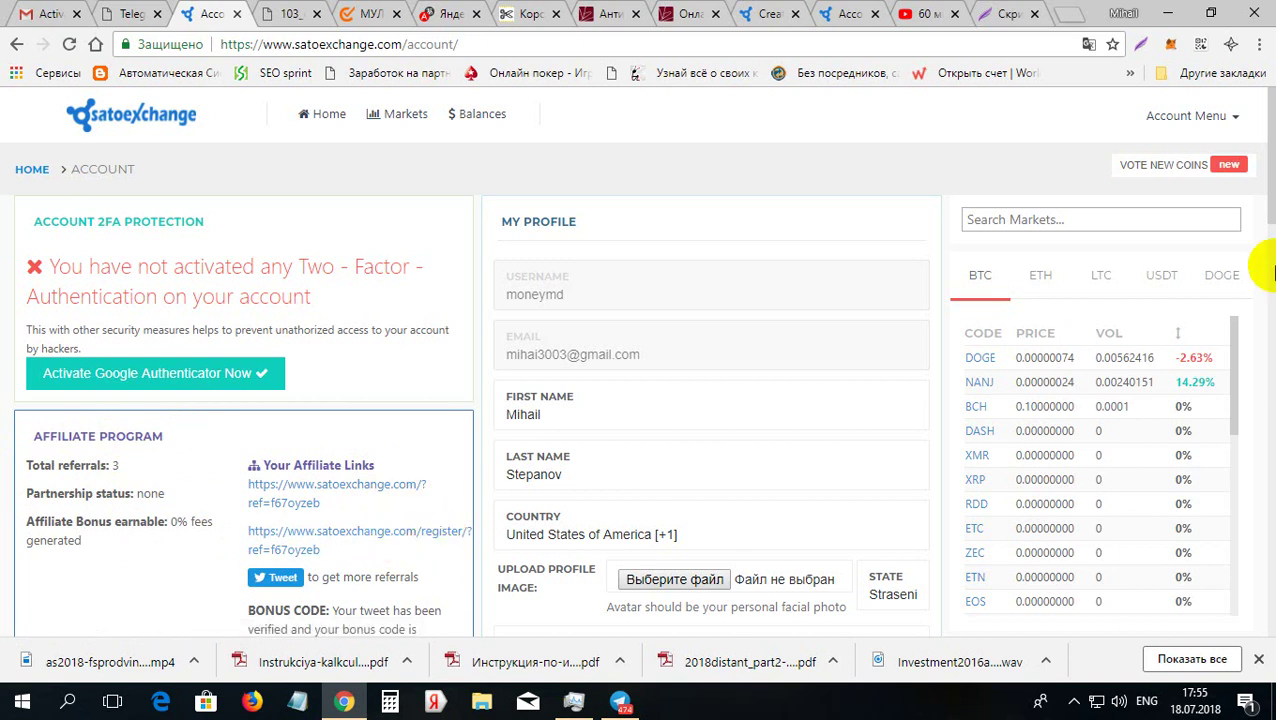
# Check the SATX token balance in the account page's balances section
pyautogui.moveTo(1268, 172); pyautogui.dragTo(1272, 236)
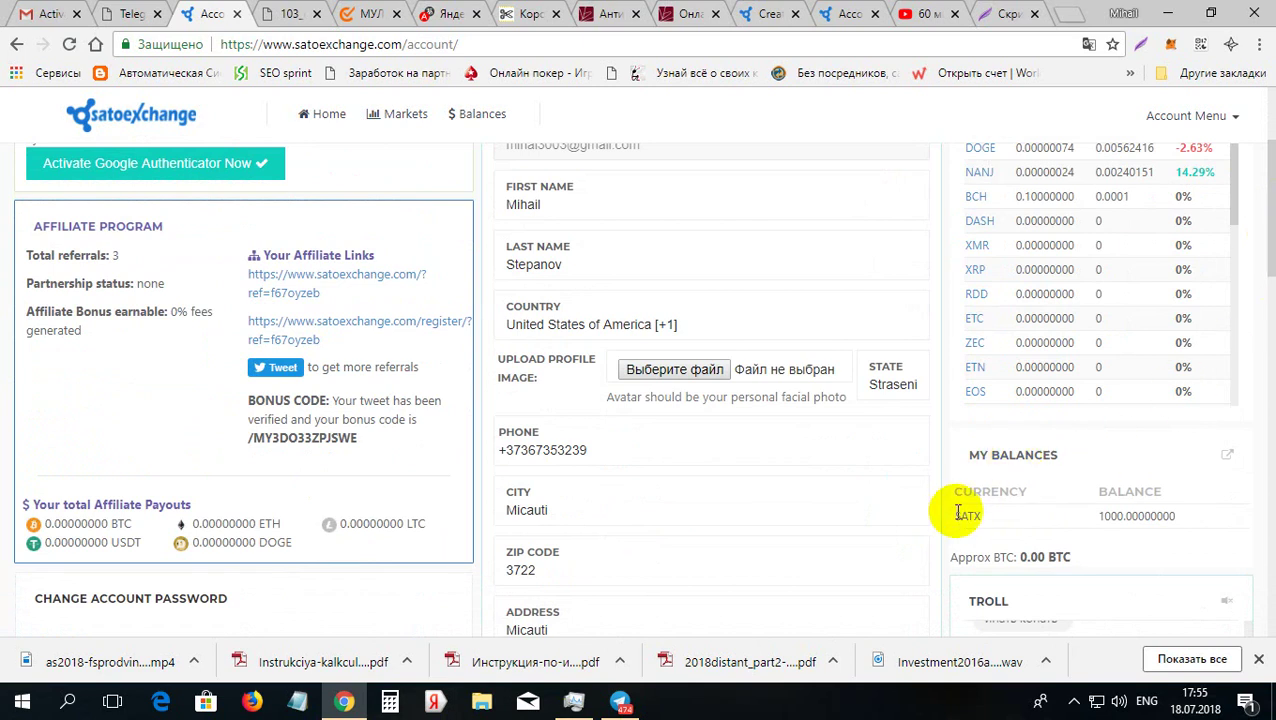
pyautogui.click(1113, 518)
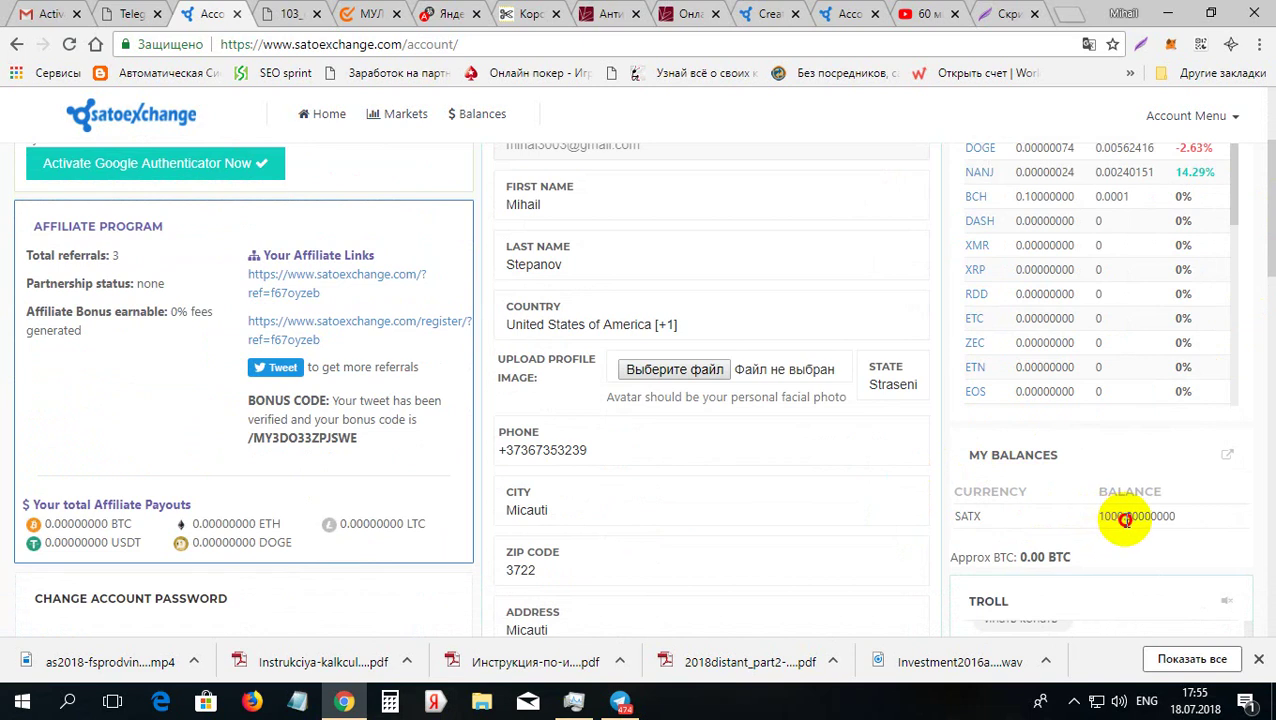
pyautogui.moveTo(1124, 519); pyautogui.dragTo(1060, 516)
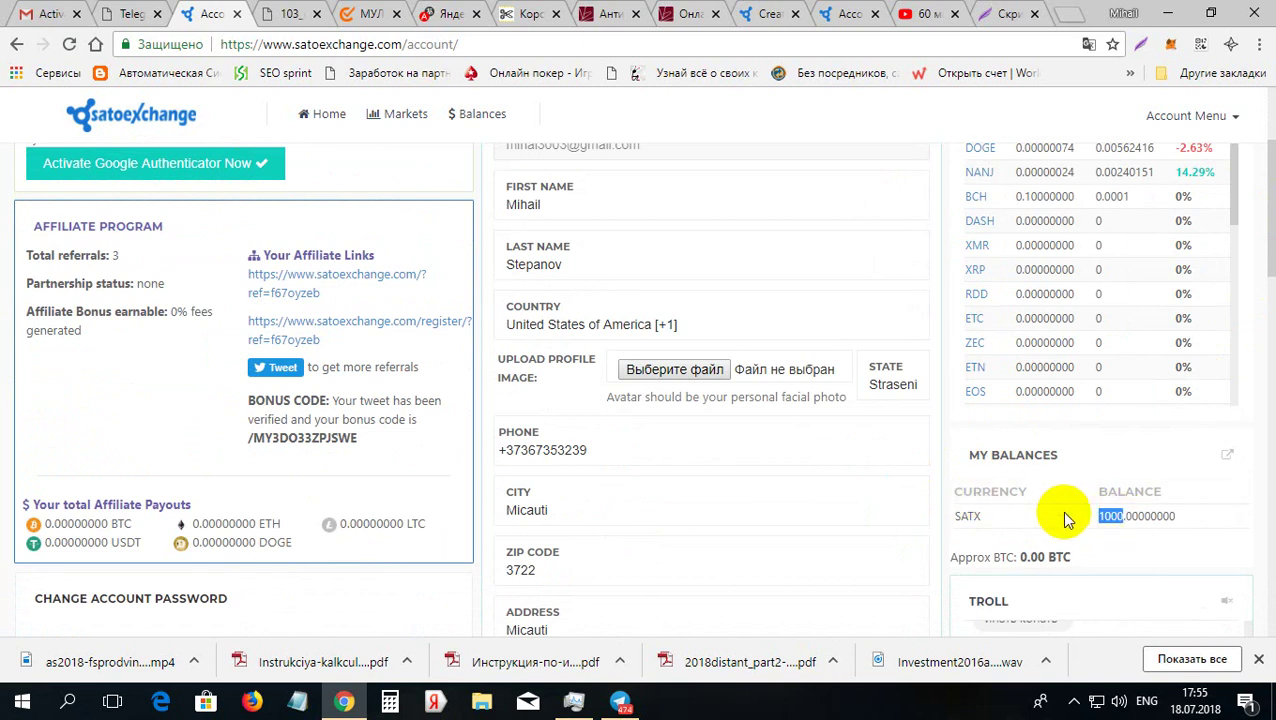
pyautogui.click(1065, 519)
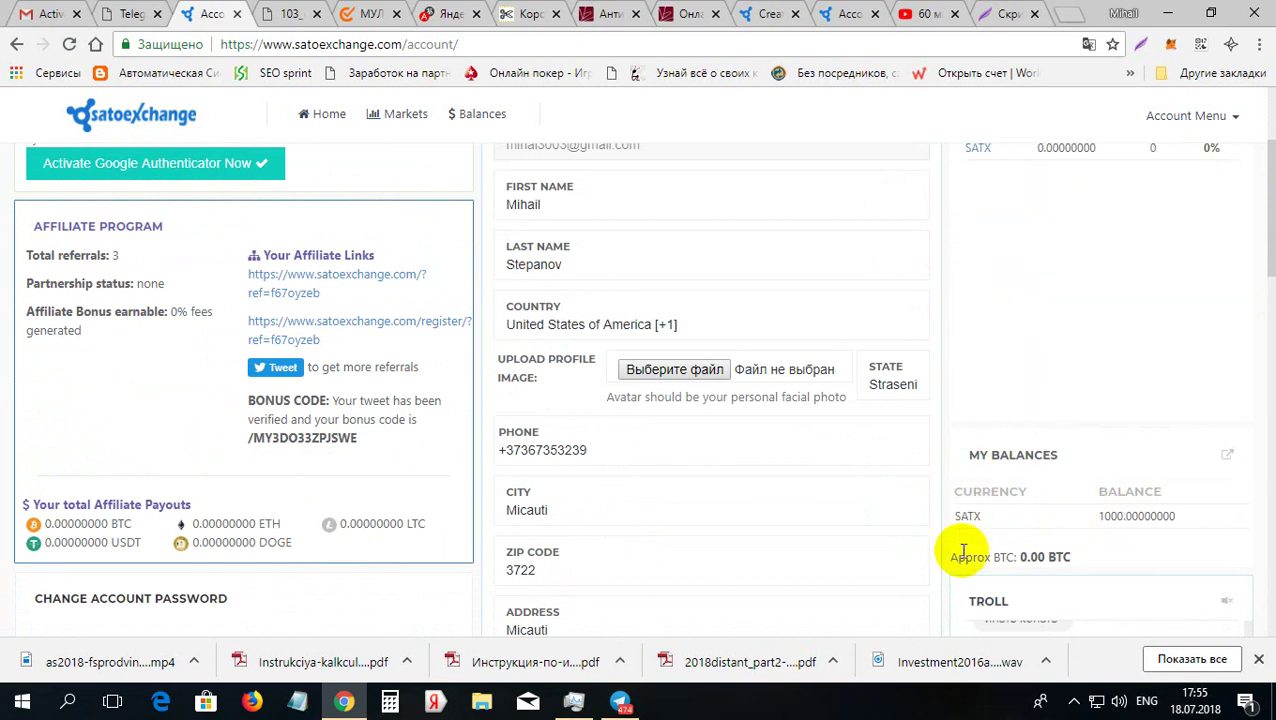
# Compare the saved prnt.sc screenshot of the affiliate program section with its bonus code area on the live account page
pyautogui.click(990, 17)
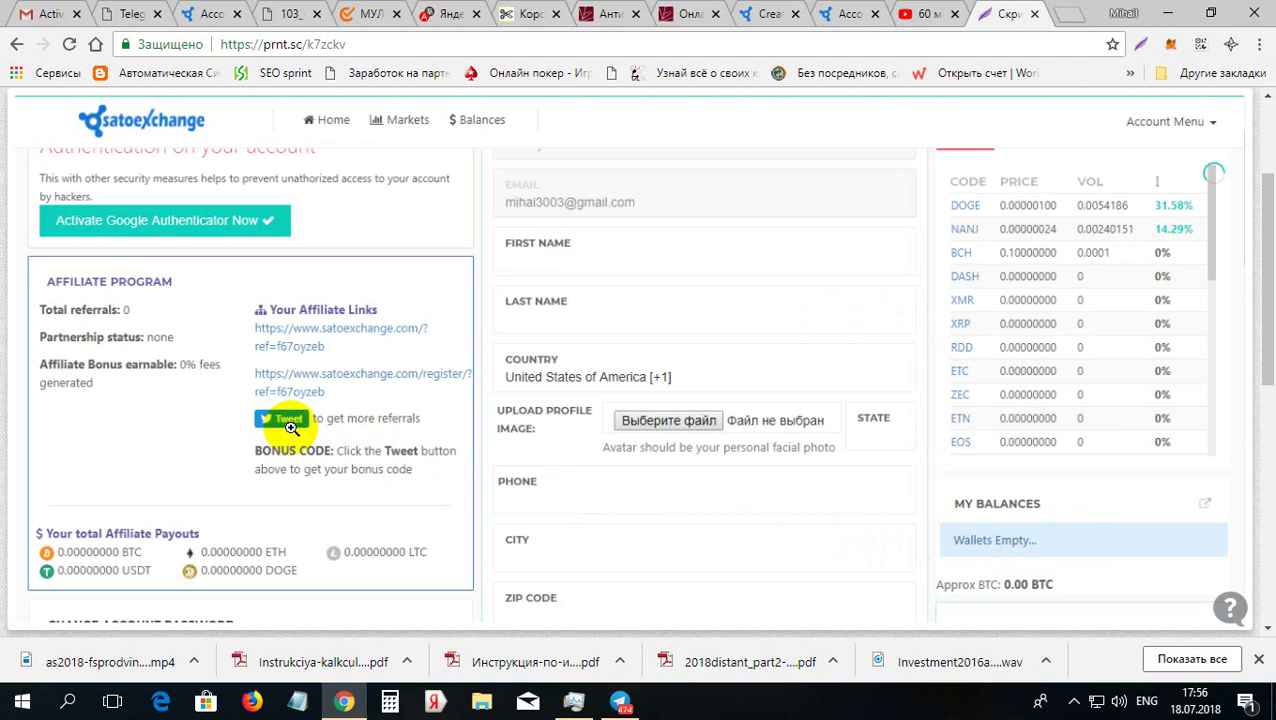
pyautogui.click(203, 12)
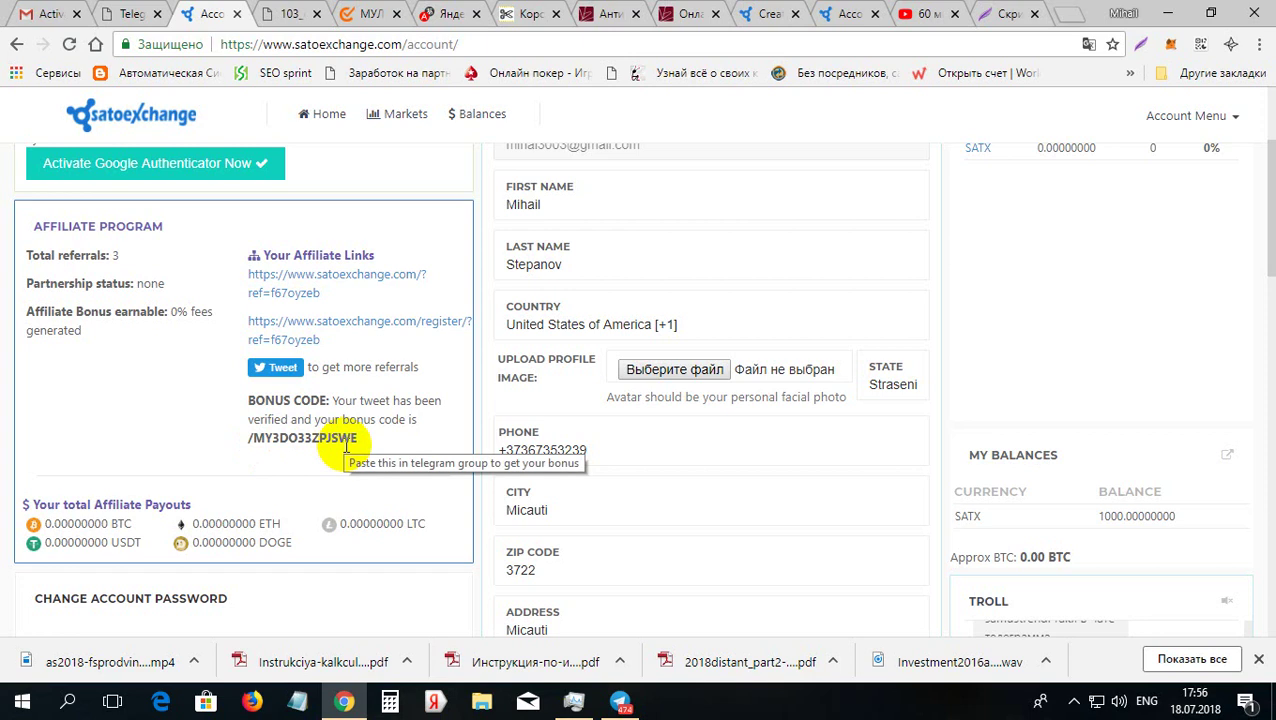
pyautogui.click(1003, 14)
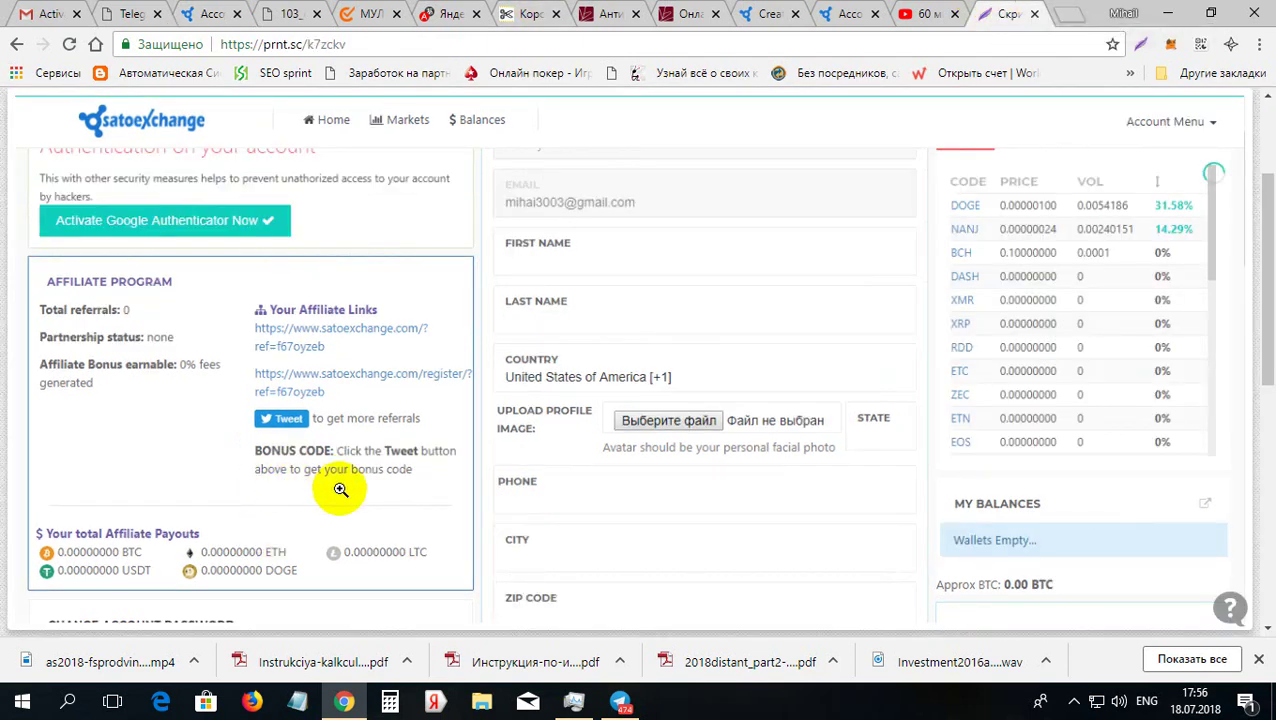
pyautogui.click(210, 14)
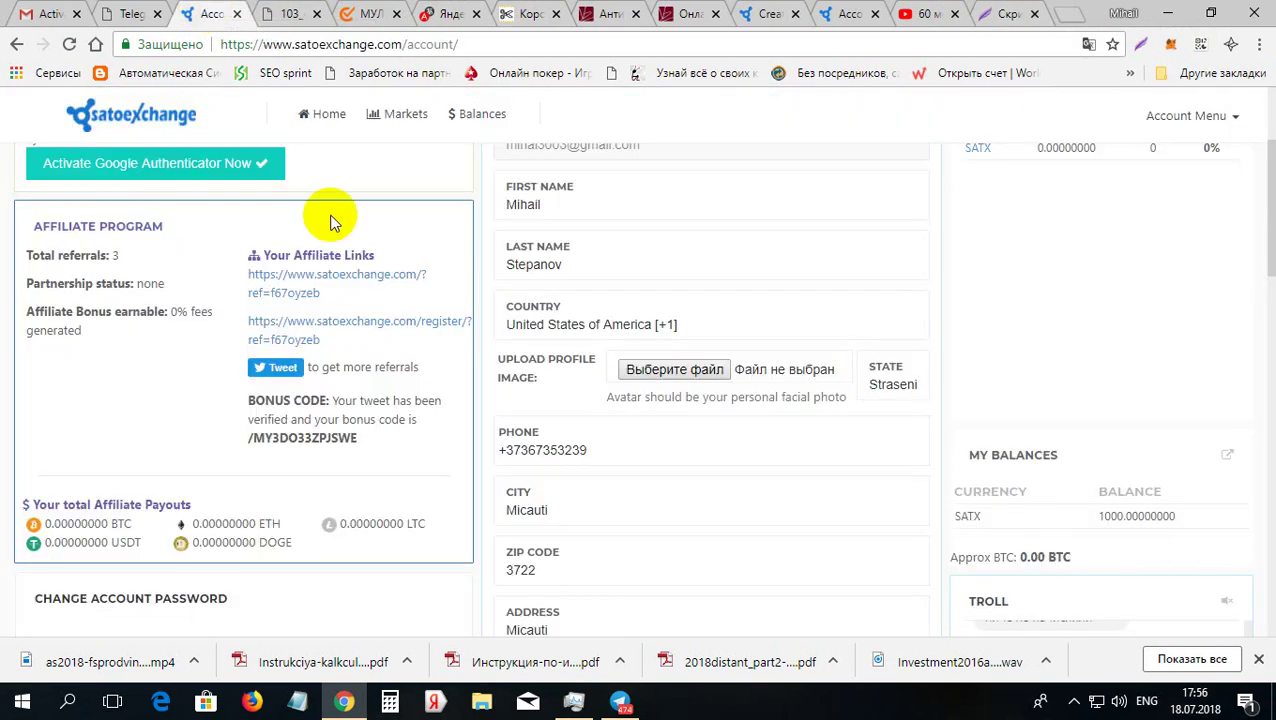
# Open the affiliate program's prefilled tweet to review its text, and close the Twitter window without posting
pyautogui.click(276, 372)
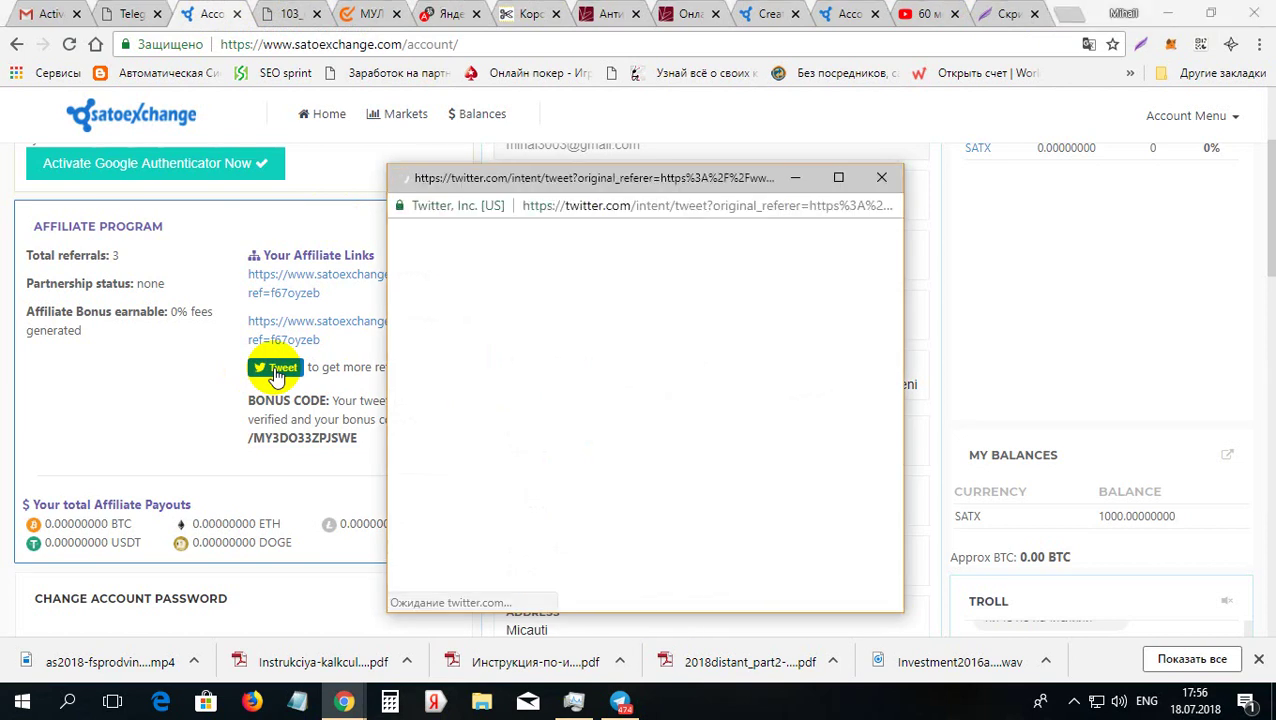
pyautogui.hotkey('ctrl', 'a')
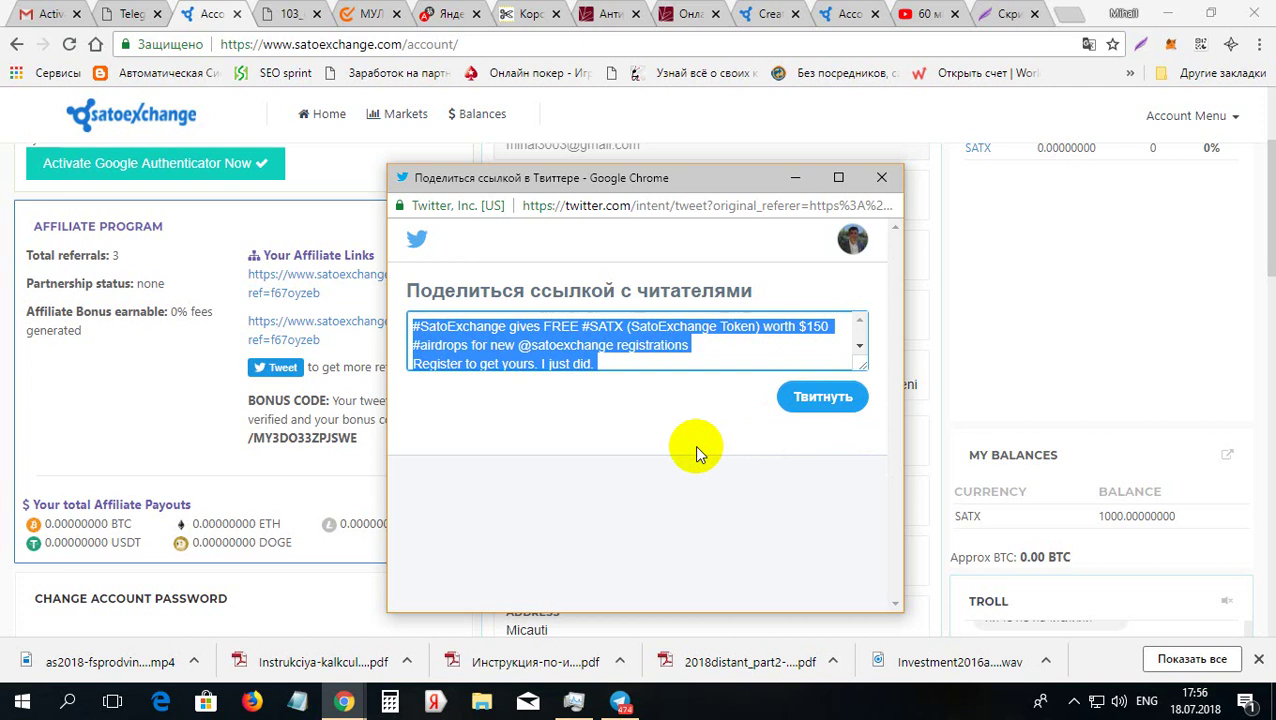
pyautogui.click(885, 178)
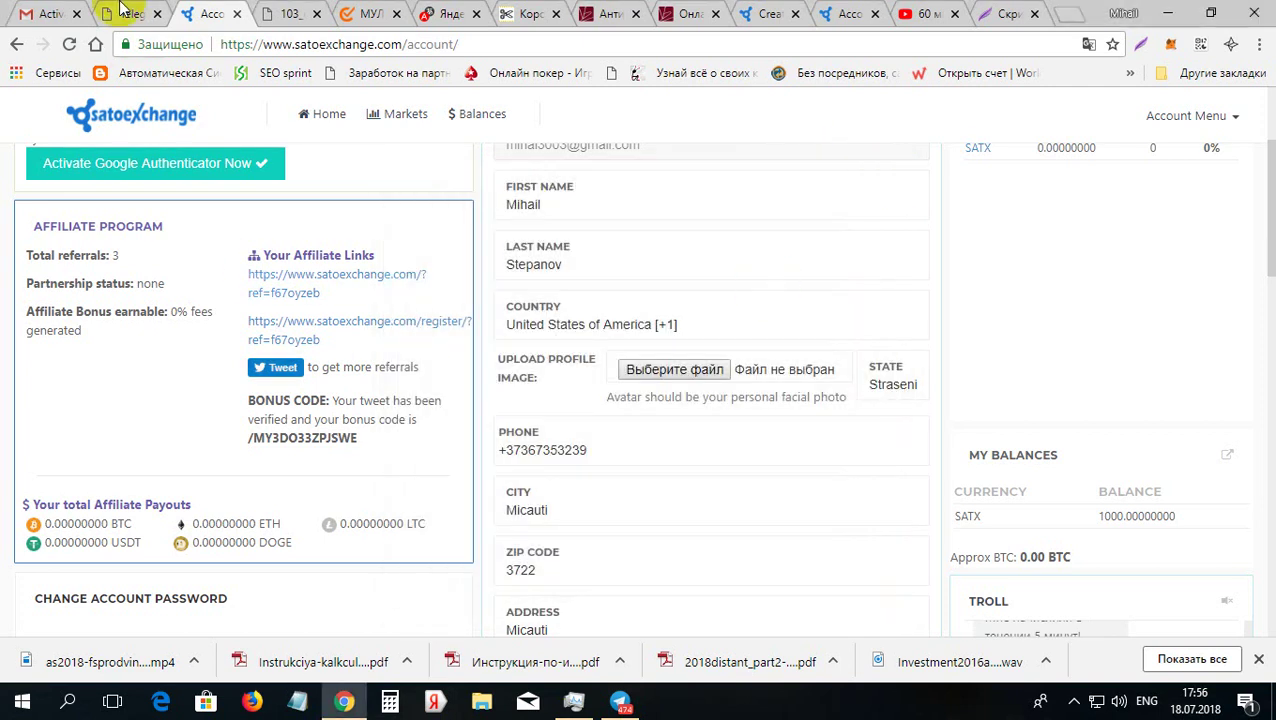
# Open the SatoExchange email about the Telegram group promo code from the Gmail inbox and view its bonus code section
pyautogui.click(32, 13)
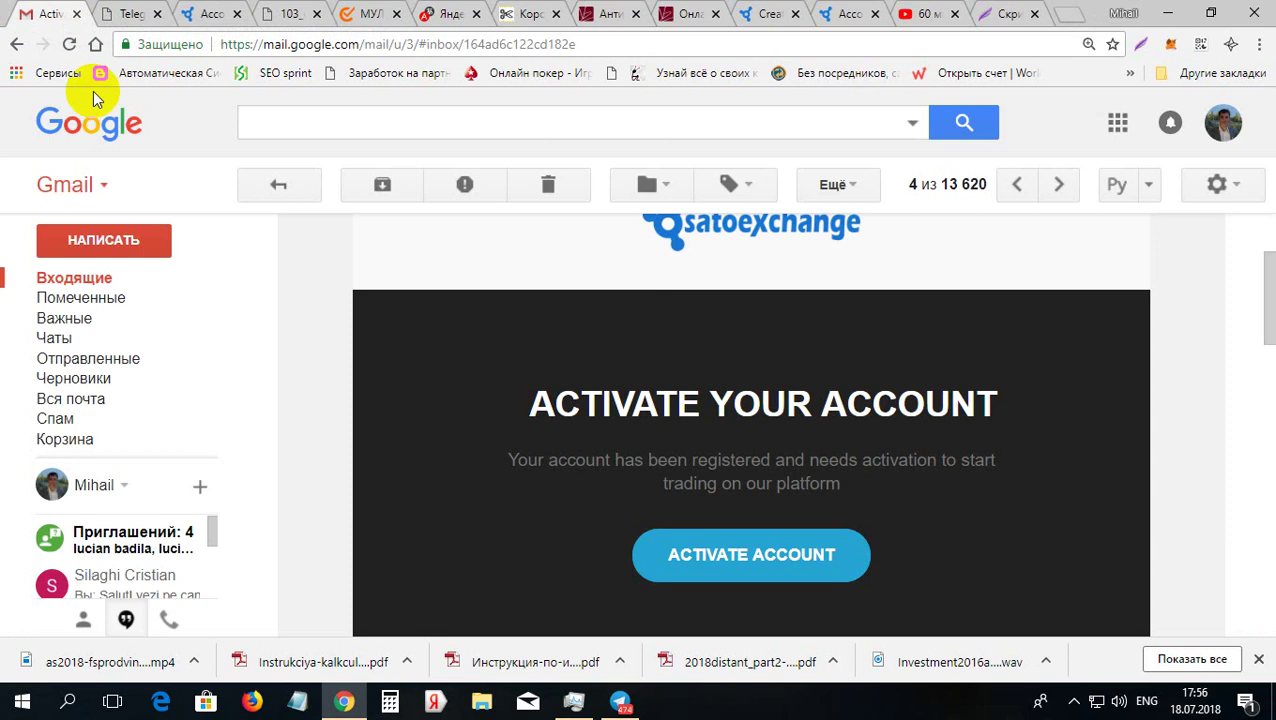
pyautogui.click(86, 284)
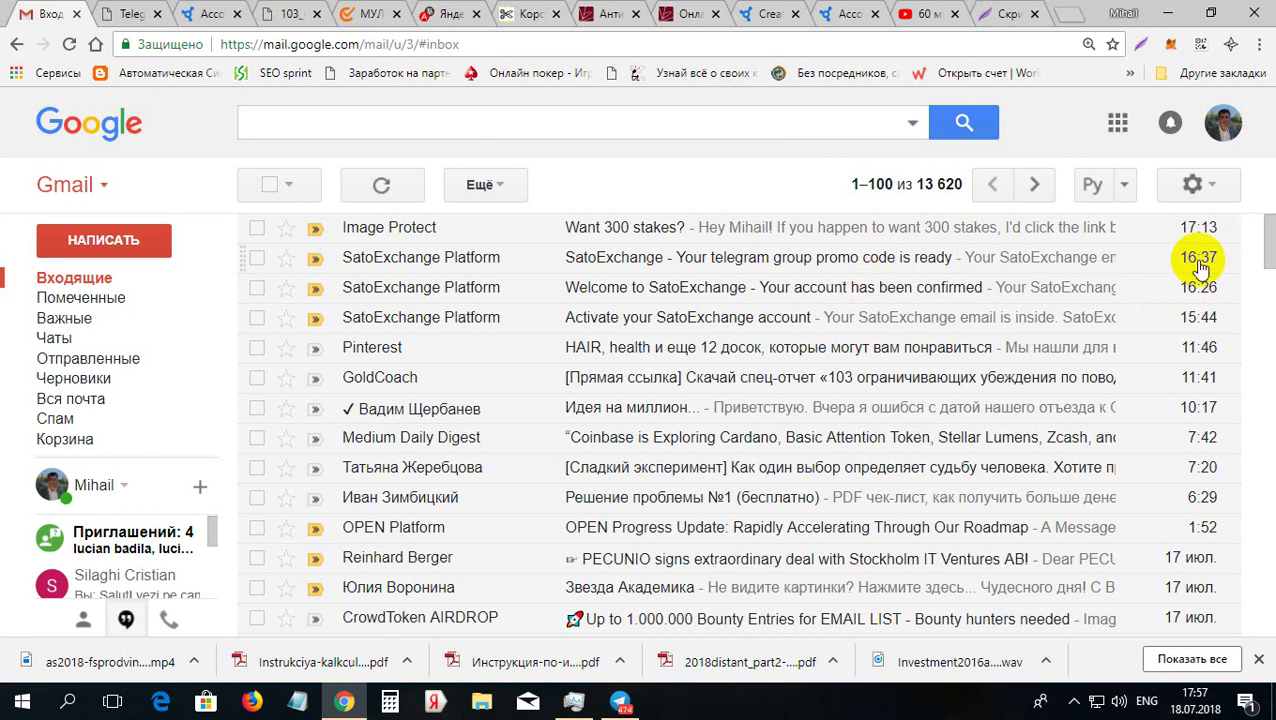
pyautogui.click(679, 265)
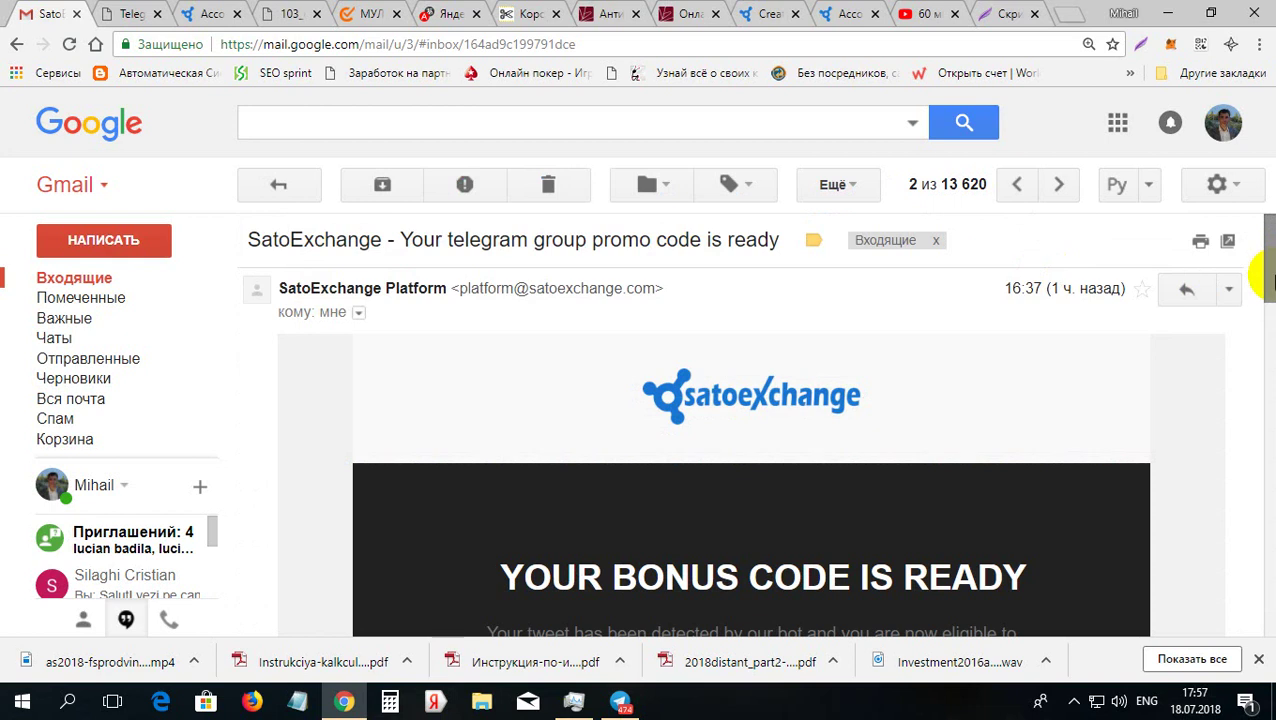
pyautogui.moveTo(1270, 272); pyautogui.dragTo(1253, 336)
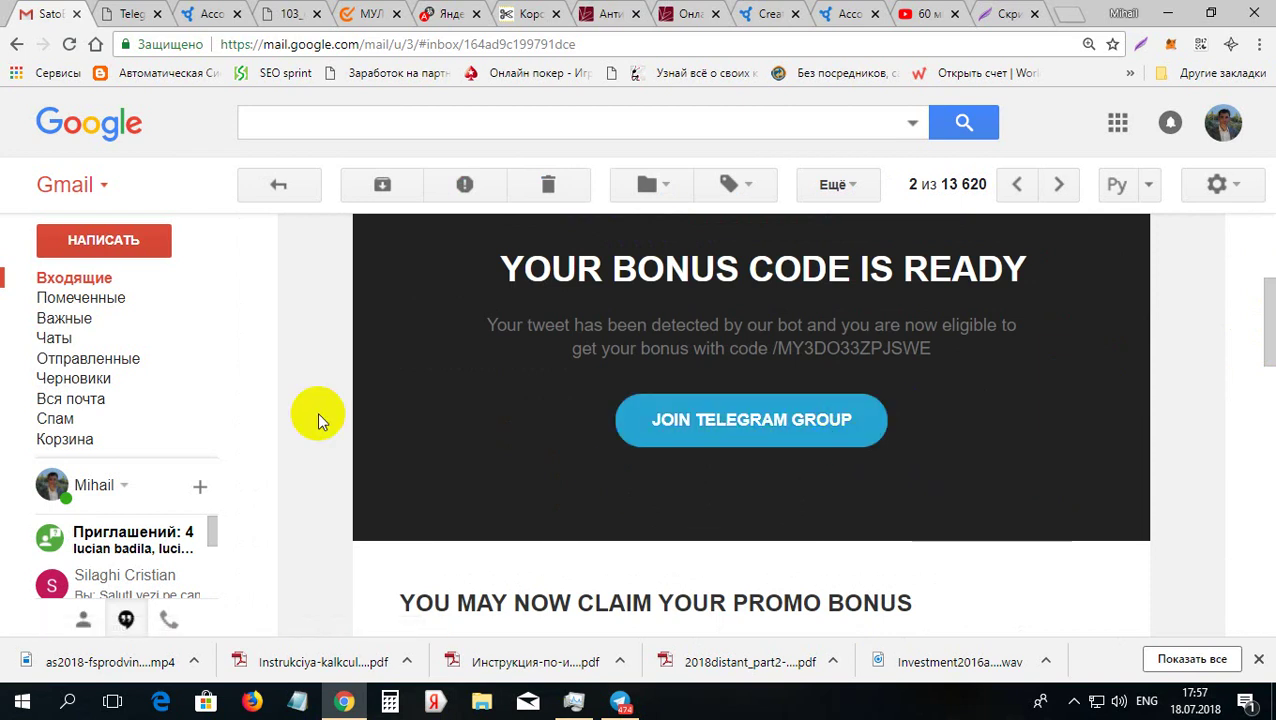
# View the SatoExchange group's Telegram link page, switch to Telegram Desktop and activate the group's message field
pyautogui.click(119, 12)
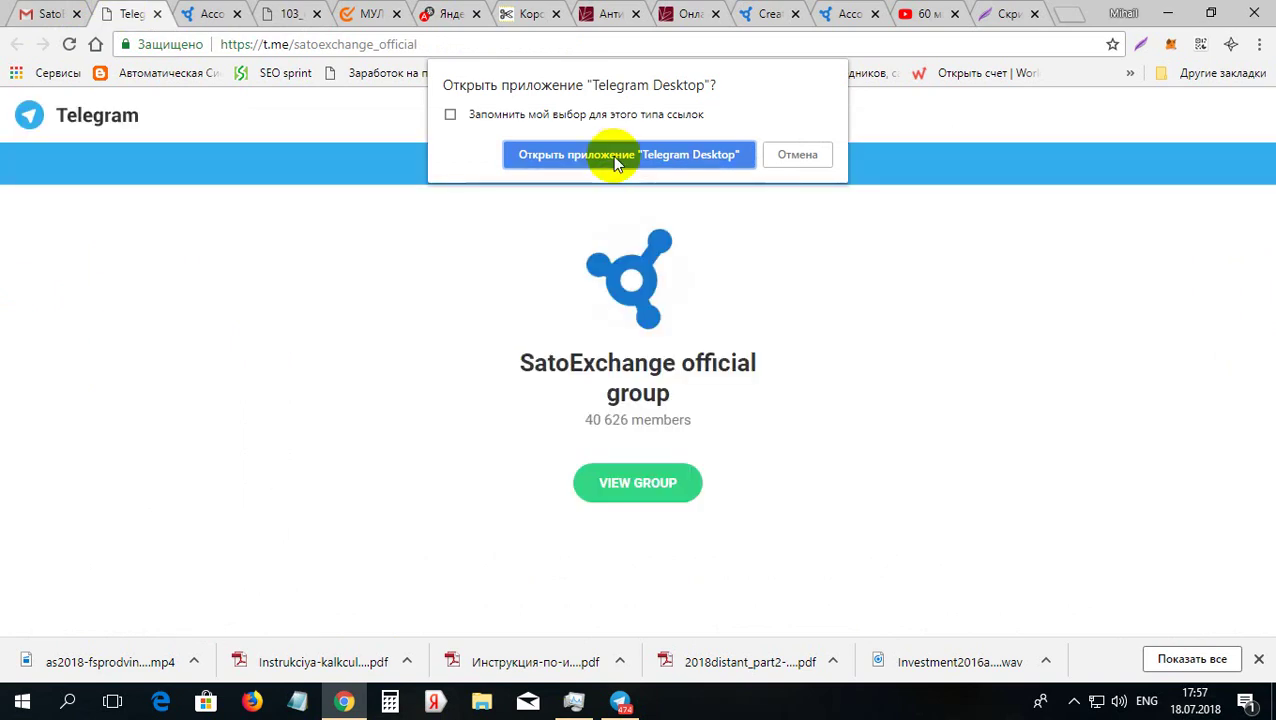
pyautogui.click(636, 707)
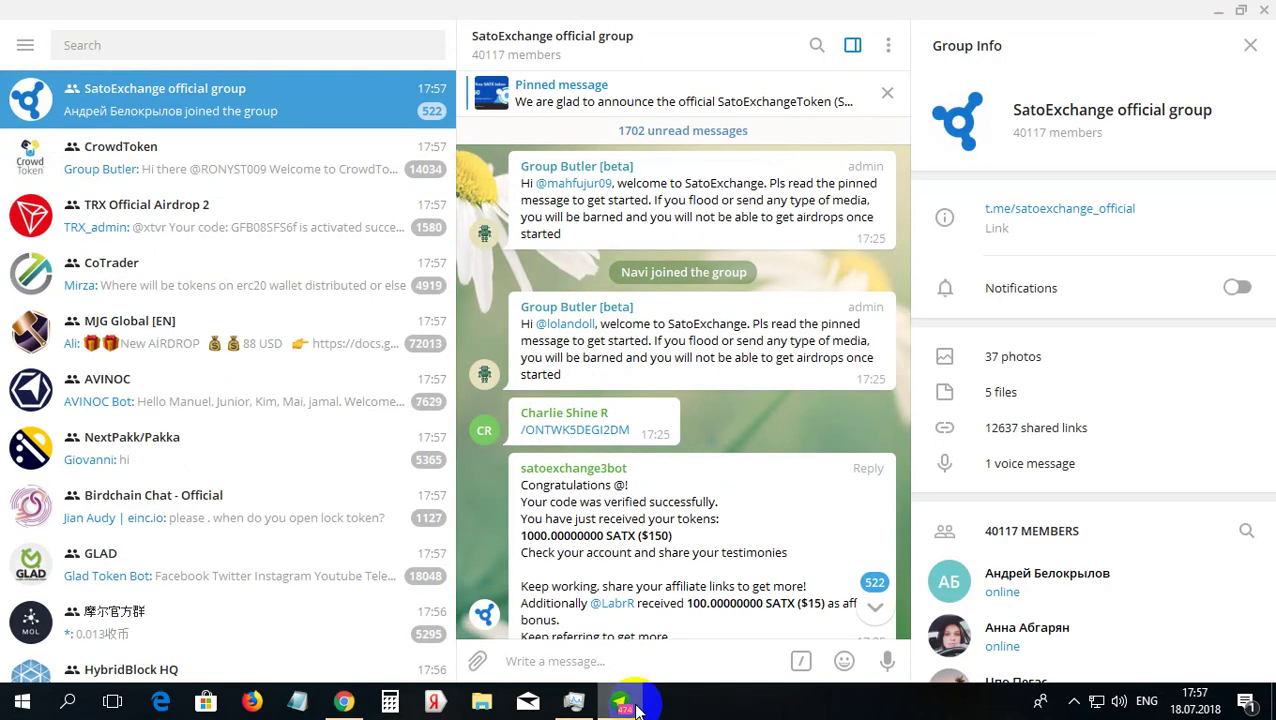
pyautogui.click(711, 668)
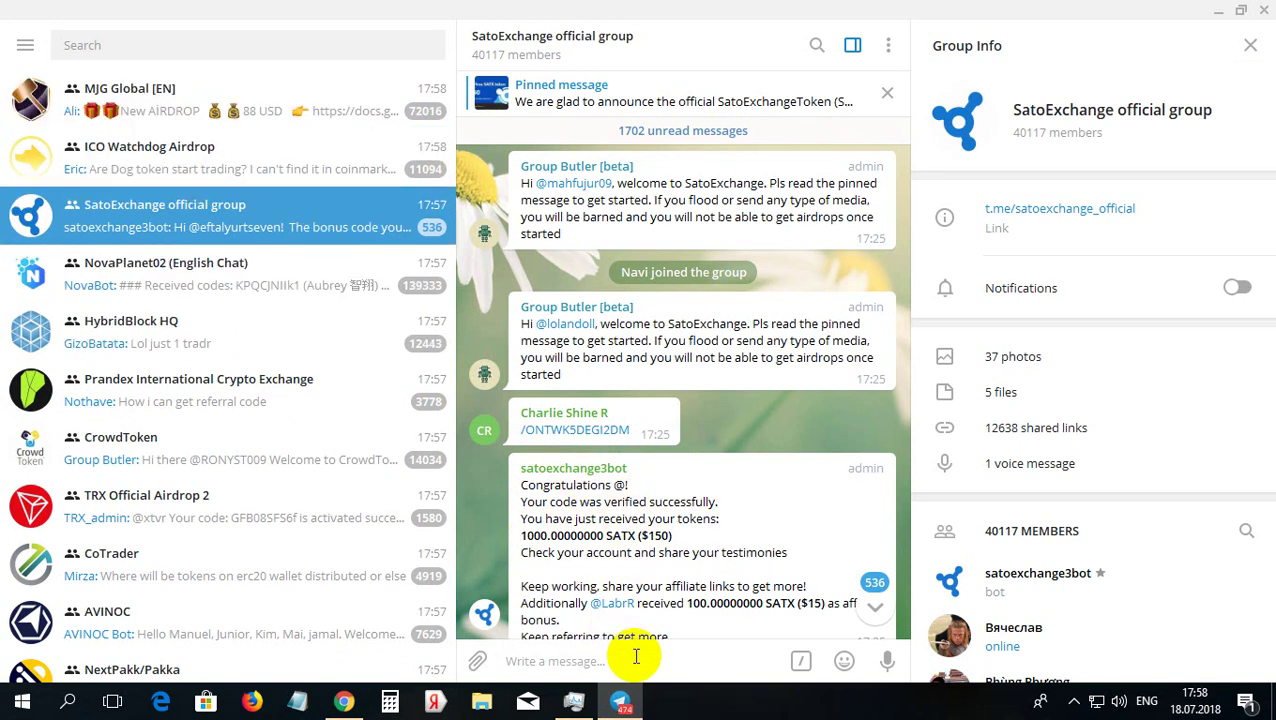
# Select the bonus code in the promo email in Gmail, and return to the SatoExchange account page
pyautogui.click(345, 703)
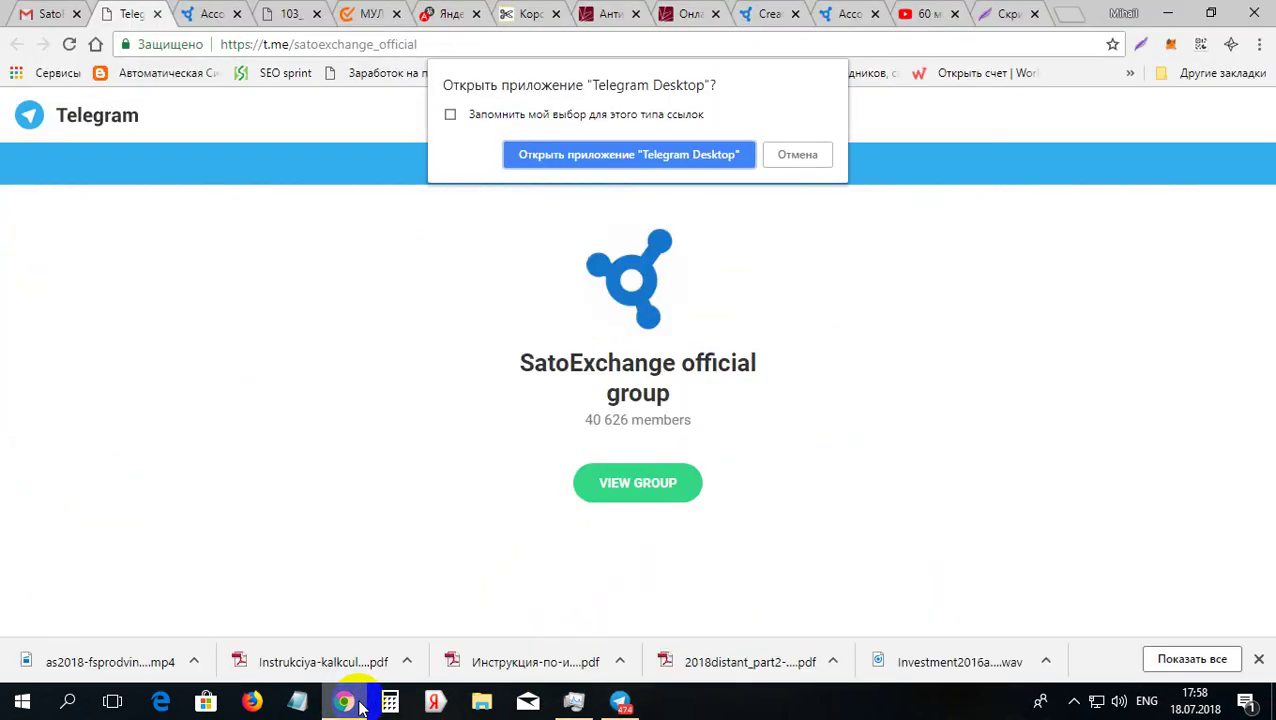
pyautogui.click(47, 14)
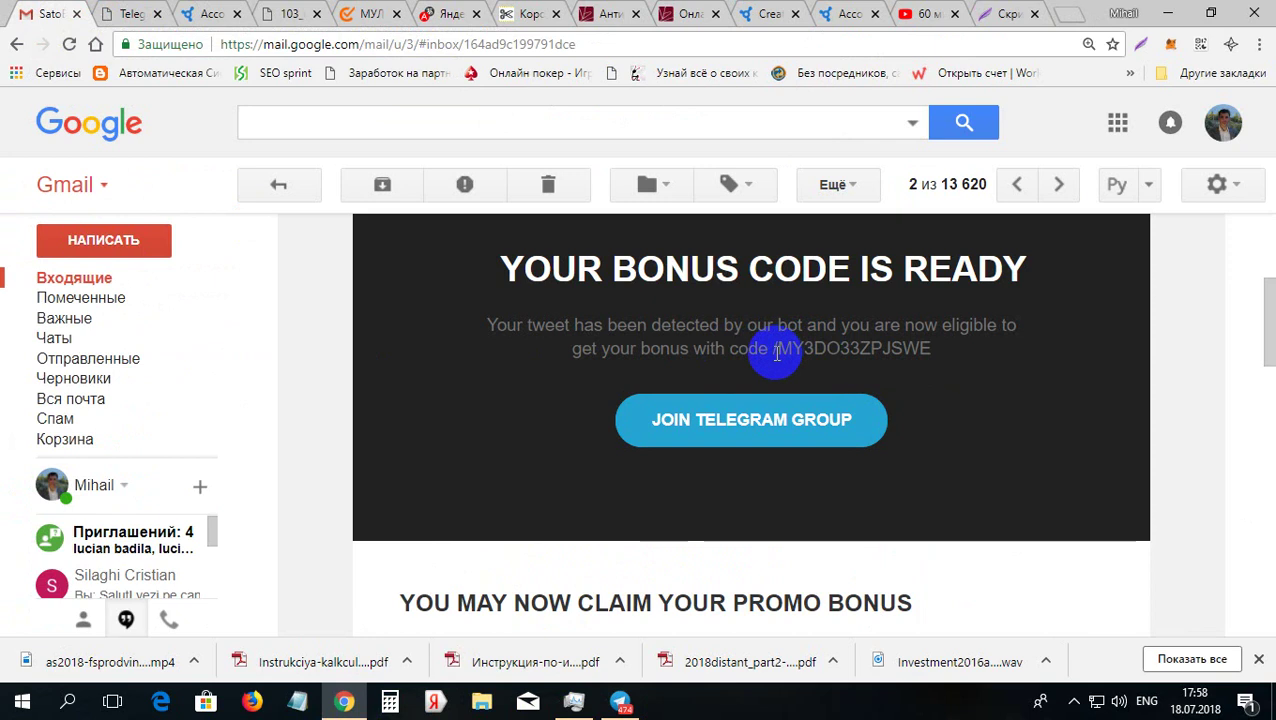
pyautogui.moveTo(771, 349); pyautogui.dragTo(960, 347)
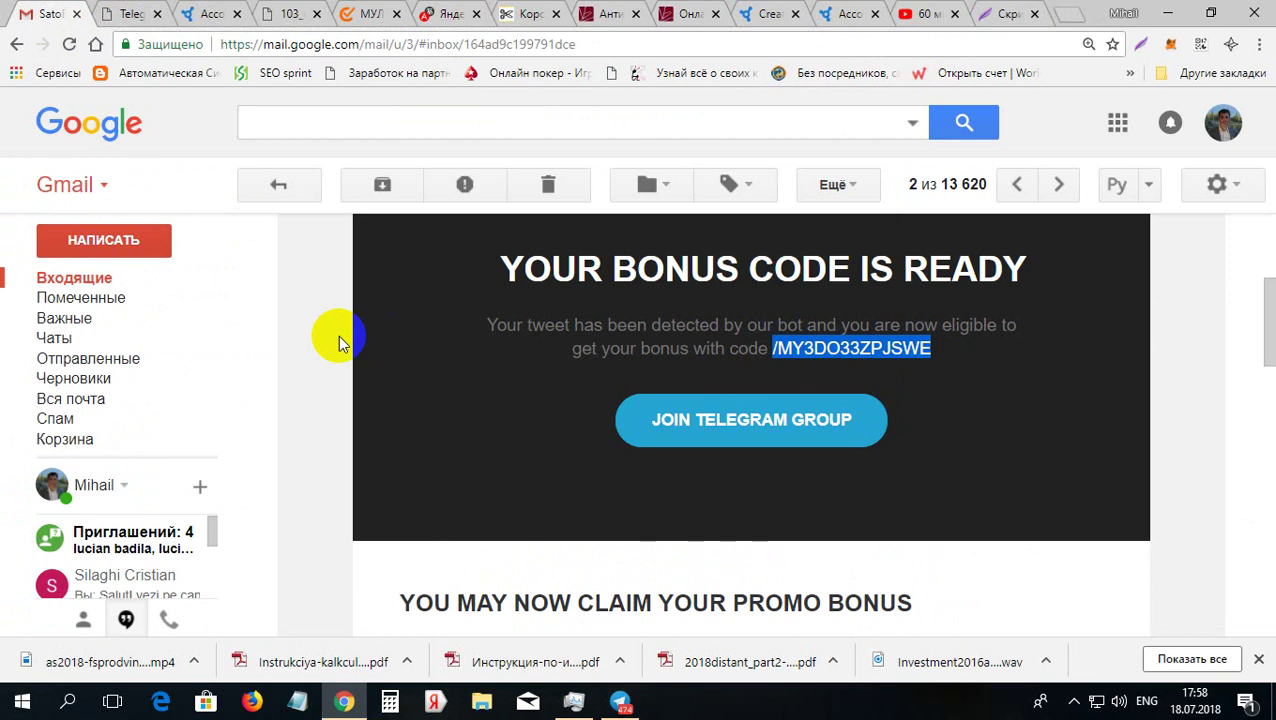
pyautogui.click(196, 12)
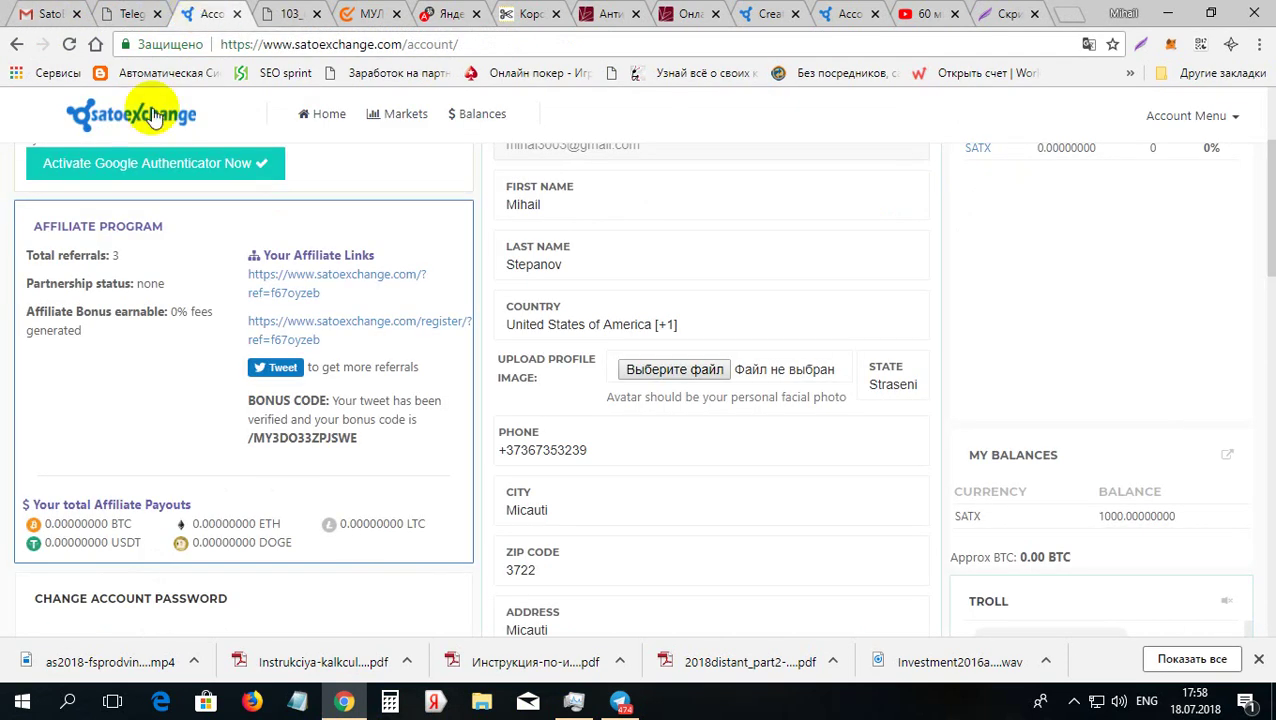